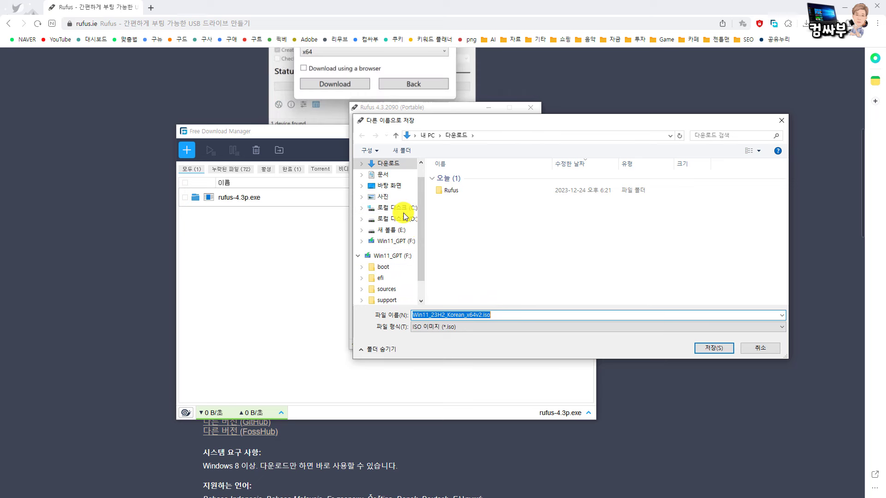
- Save Win11_23H2_Korean_x64v2.iso in the Downloads folder and switch the USB partition scheme to MBR for BIOS or UEFI
click(713, 347)
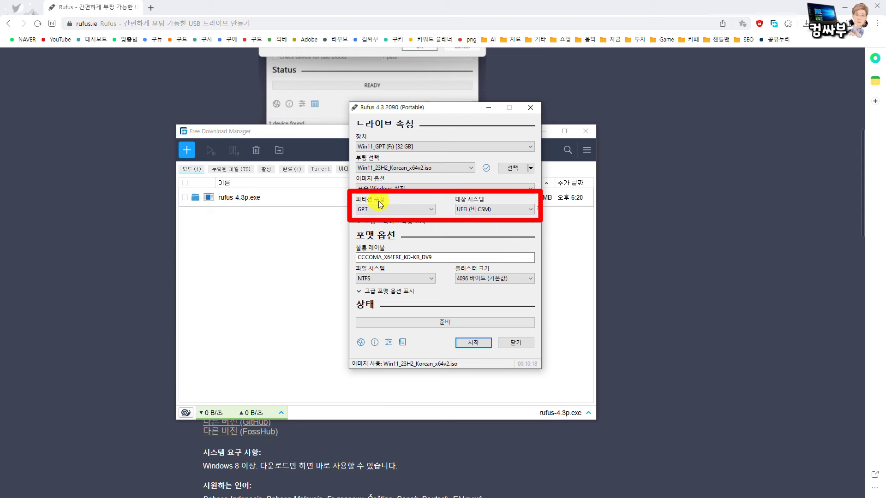
mouse_move(379, 203)
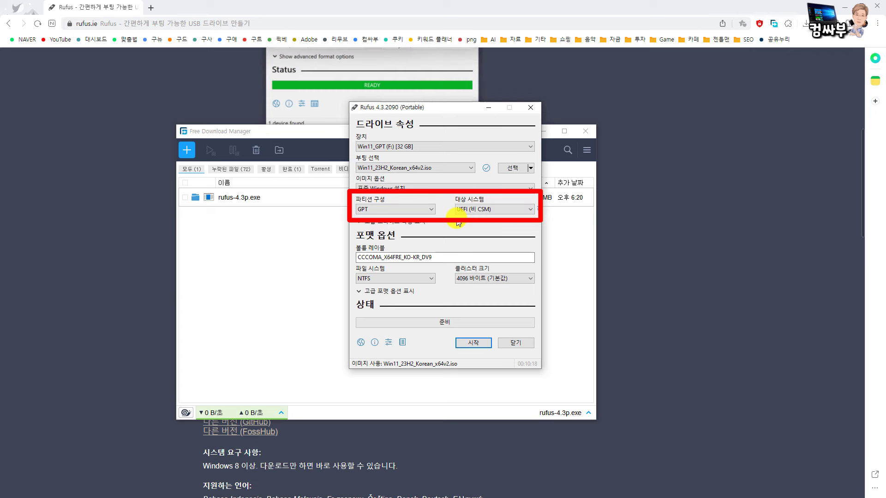
key(alt+e)
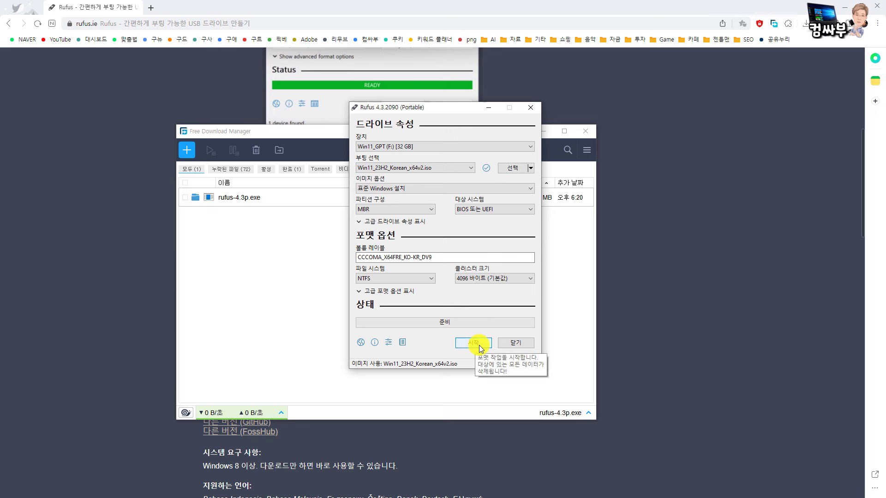
- Set the USB drive's volume label to Win11
drag(469, 257, 340, 257)
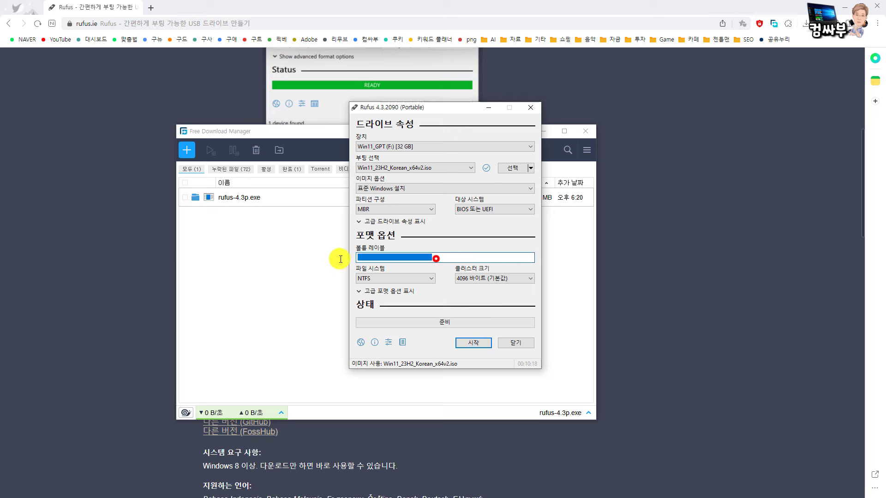
text(Win1)
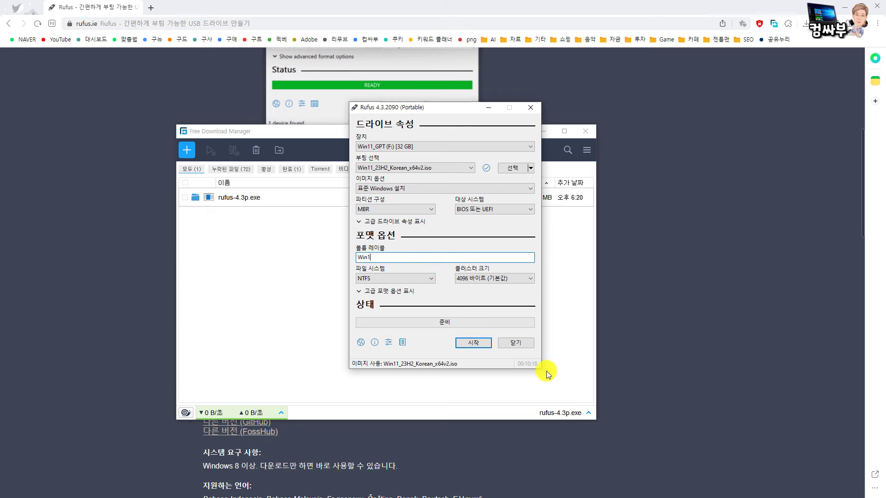
text(1)
- Create the Windows USB with the local account, regional options, no data collection and no BitLocker customizations also enabled, and close Rufus
click(474, 342)
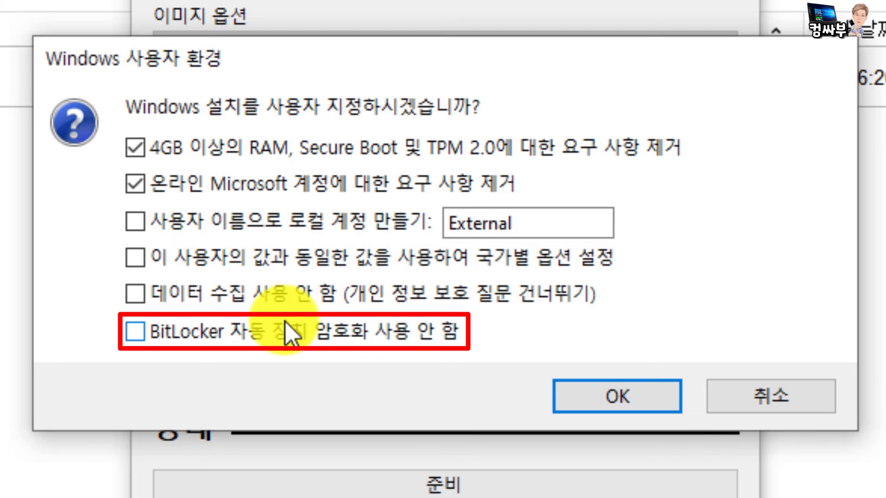
click(134, 222)
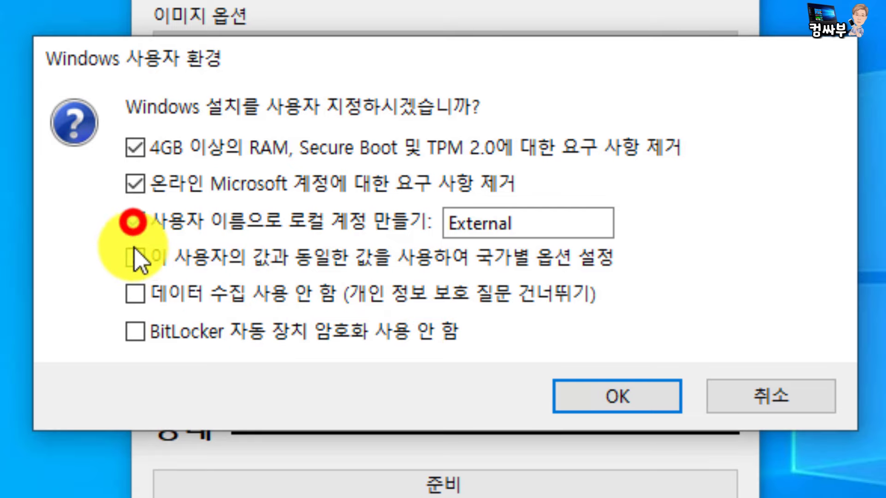
click(133, 254)
click(133, 289)
click(135, 333)
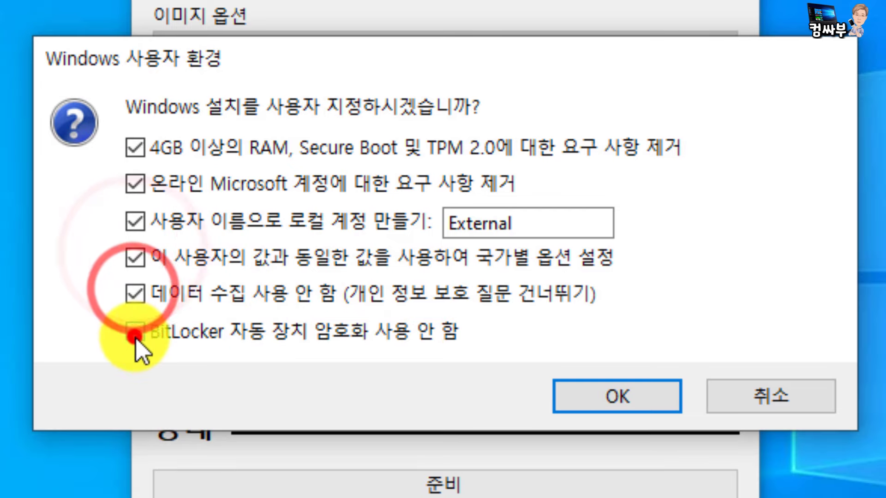
click(596, 405)
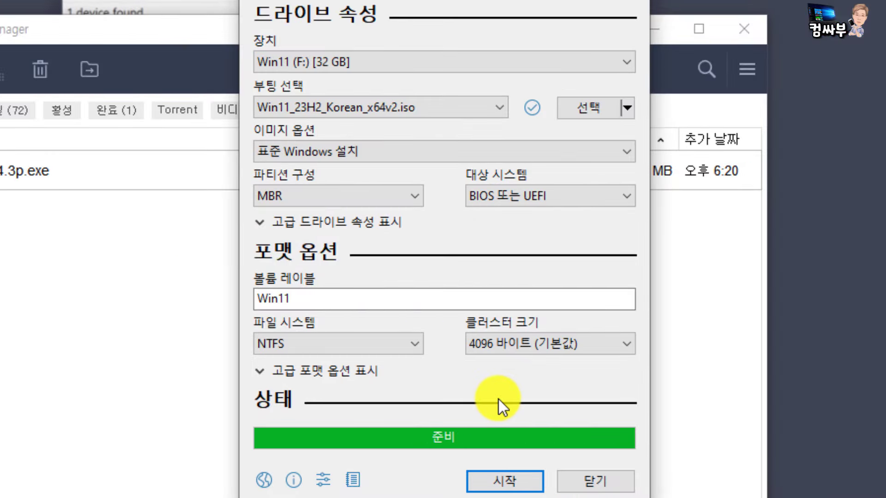
click(595, 483)
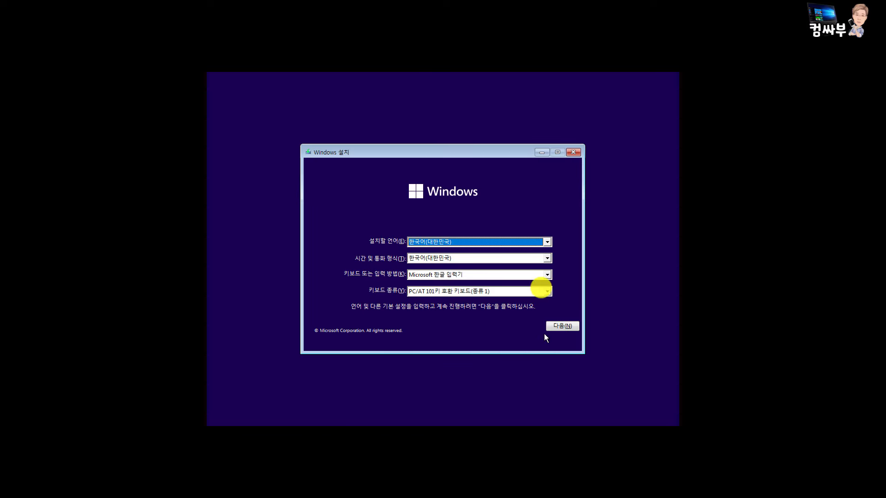
- Start the Windows installation with the Korean language settings and continue without a product key
click(558, 327)
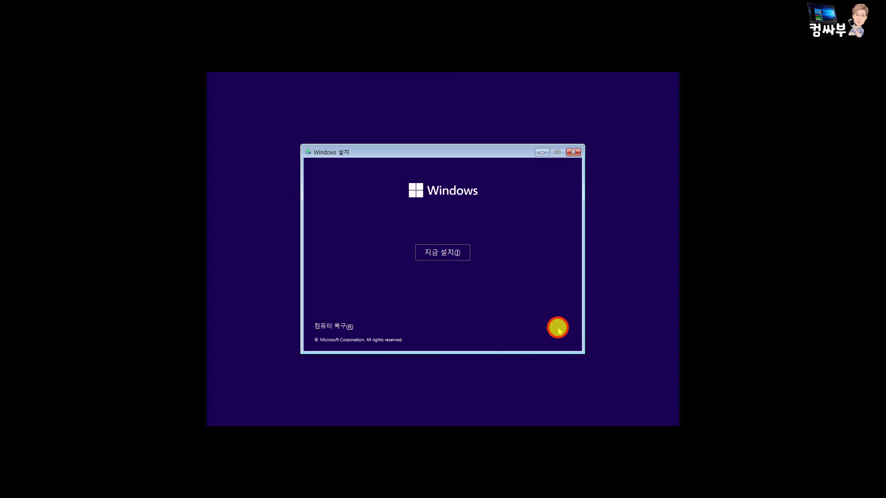
click(438, 253)
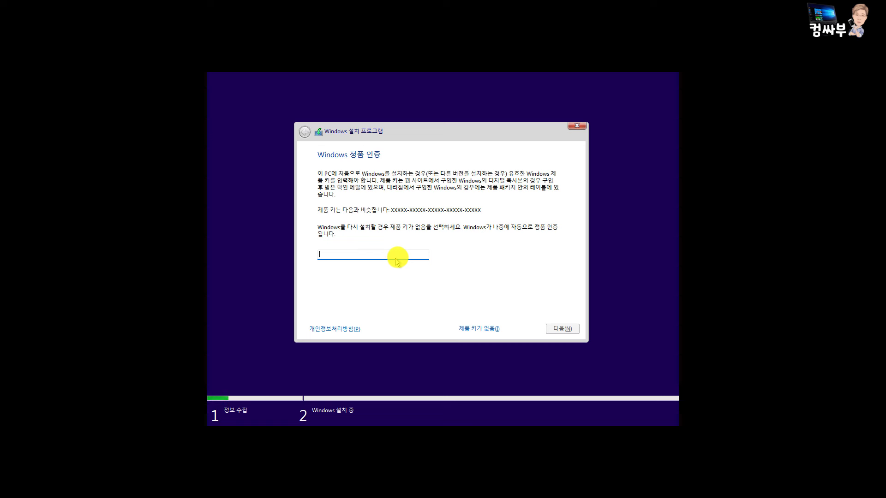
click(477, 328)
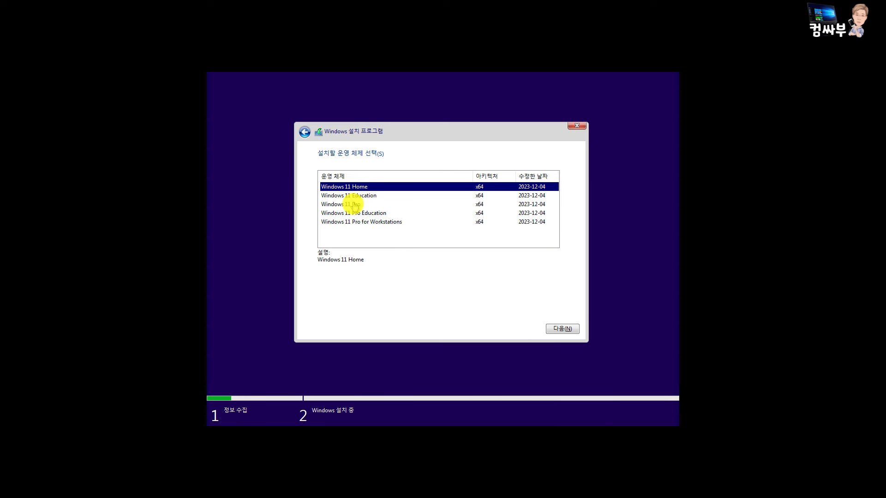
- Choose Windows 11 Pro as the operating system and accept the license terms
click(354, 205)
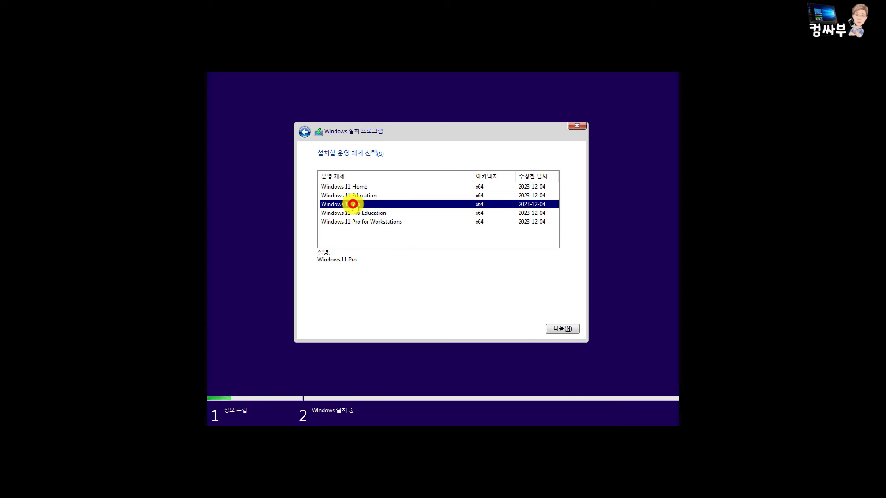
click(556, 330)
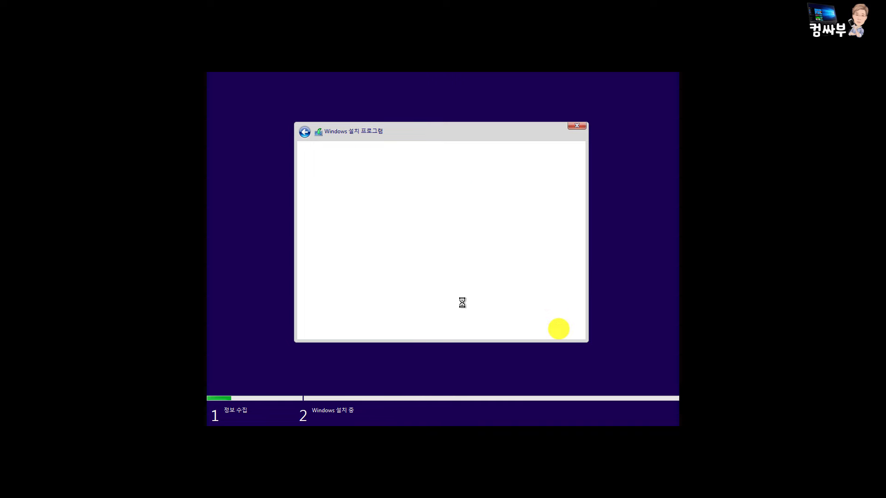
click(321, 311)
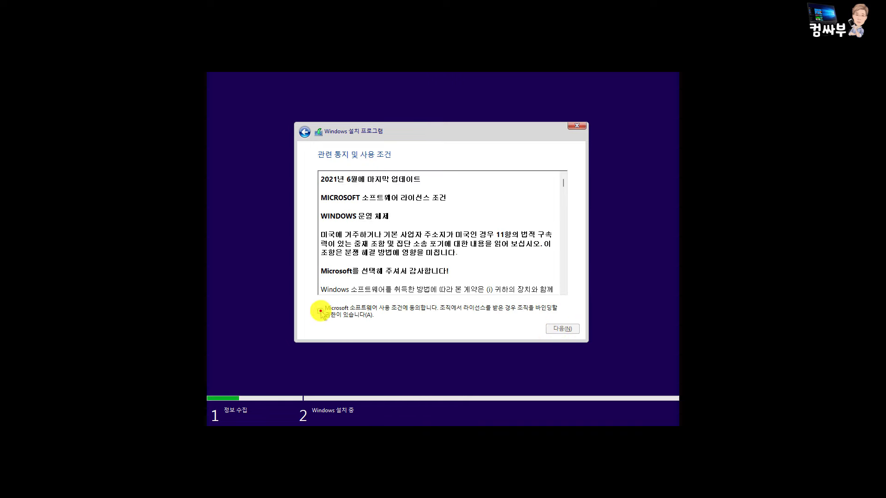
click(557, 329)
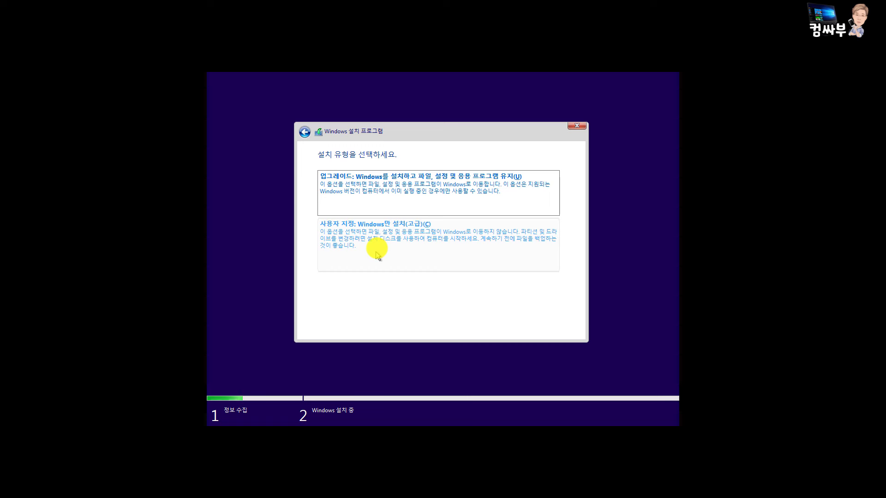
- Choose the custom Windows-only installation and create a 61440 MB partition in the unallocated space of Drive 0
click(408, 250)
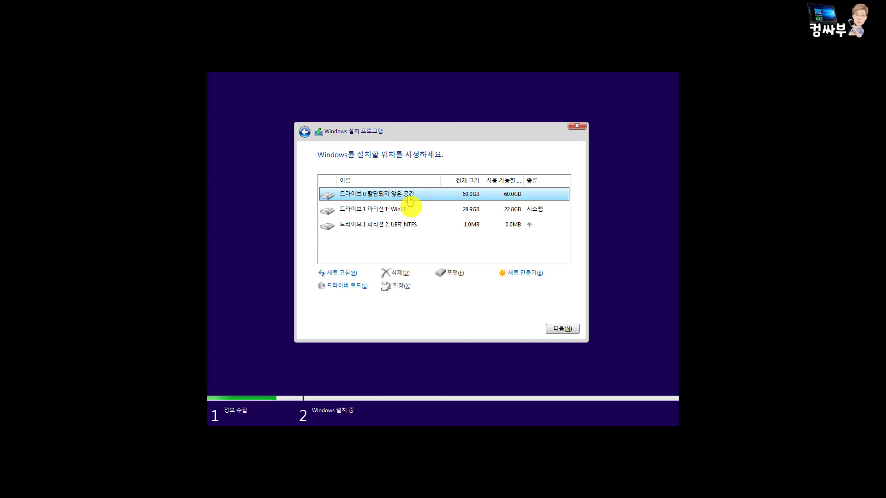
click(382, 210)
click(383, 225)
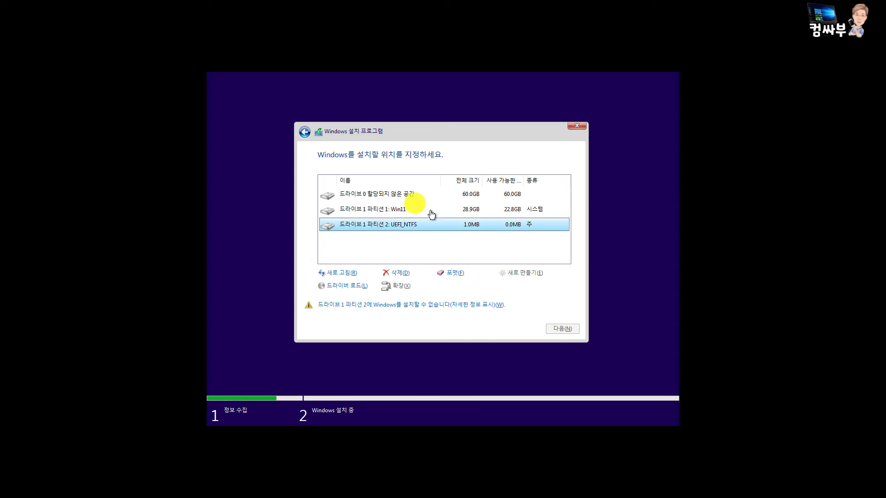
click(399, 196)
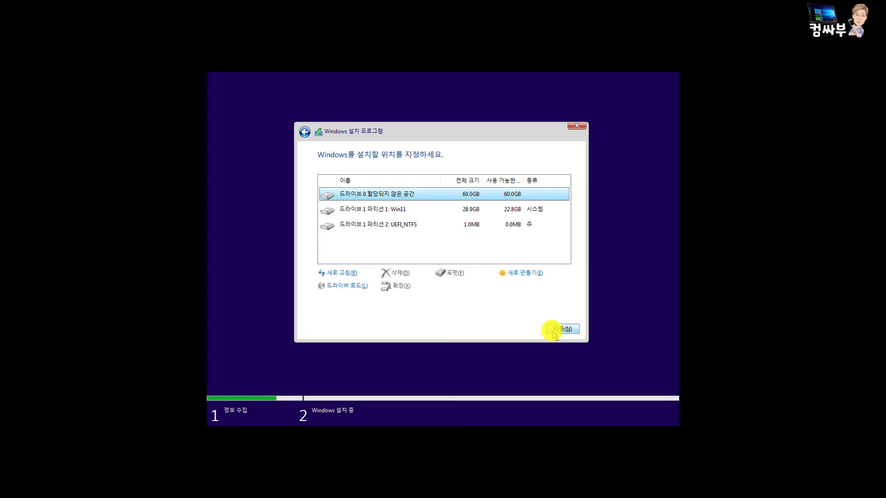
click(389, 211)
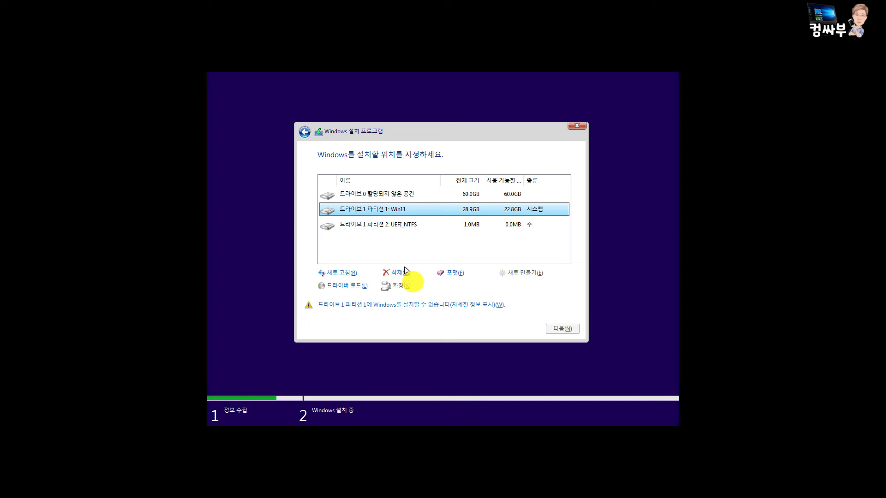
click(398, 198)
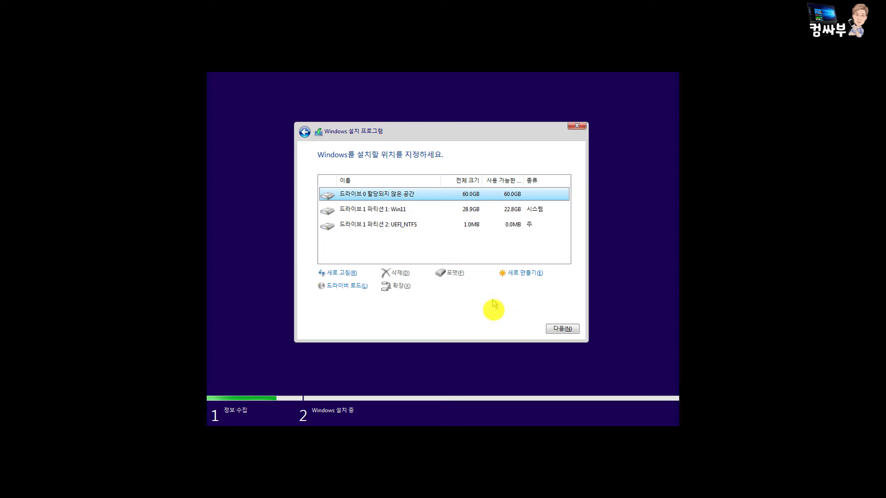
click(530, 273)
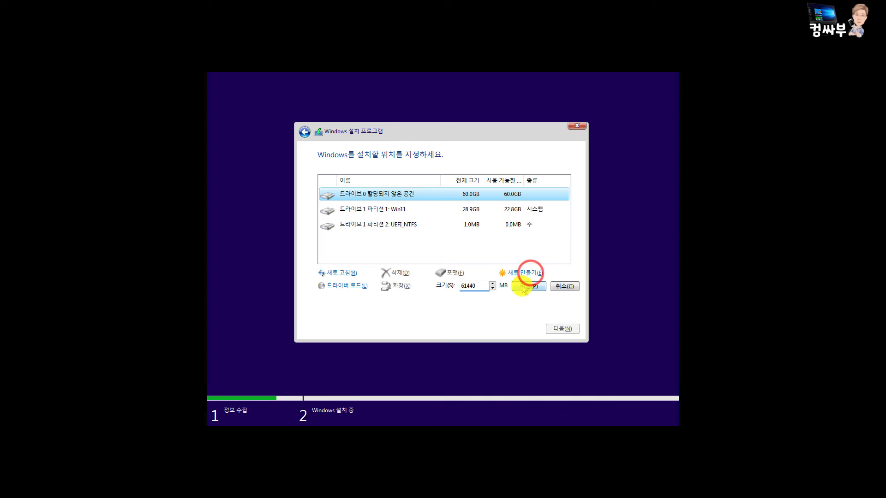
click(527, 286)
click(503, 286)
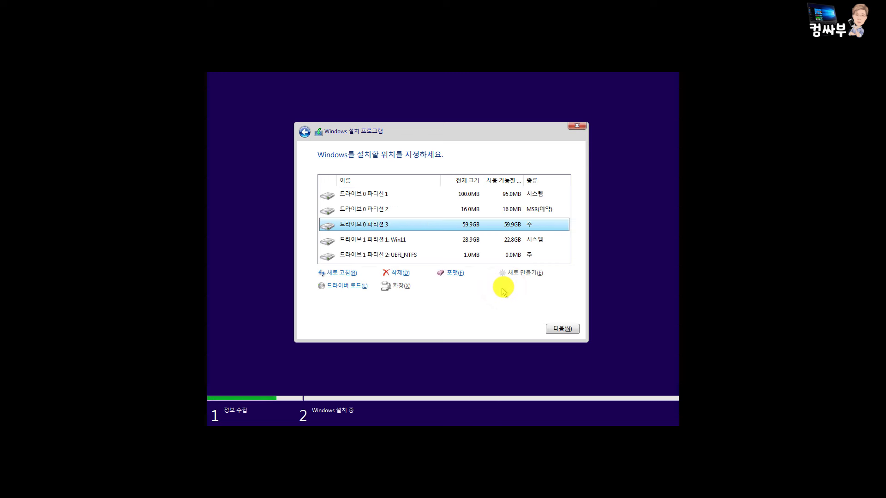
- Select Drive 0 Partition 3 as the install location and start installing Windows
click(382, 209)
click(381, 192)
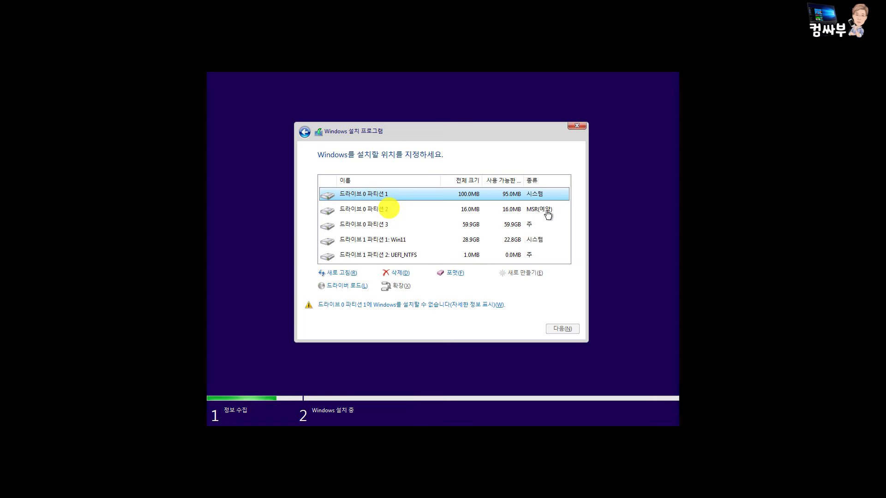
click(389, 225)
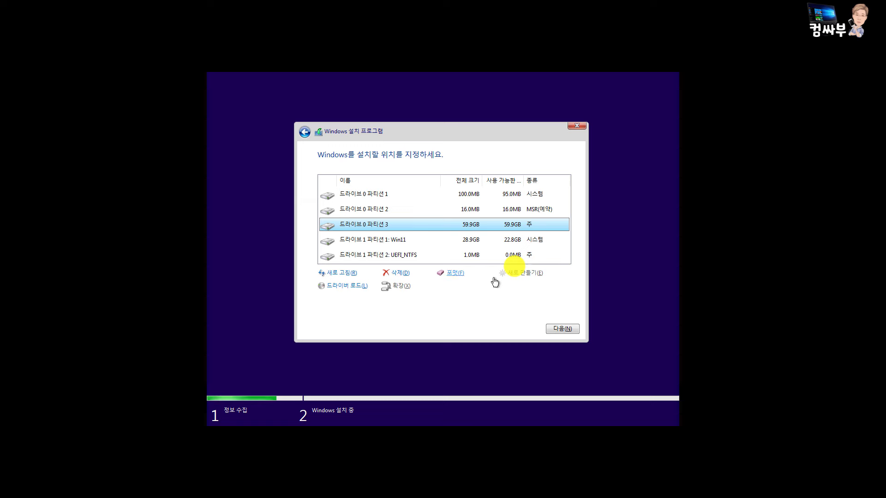
click(555, 328)
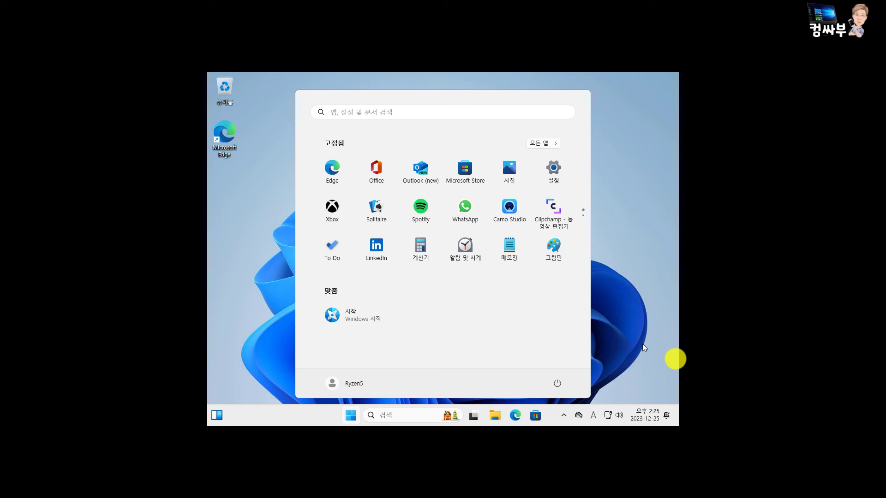
- Restart Windows and complete the required account password change at sign-in, leaving the password fields blank
click(553, 387)
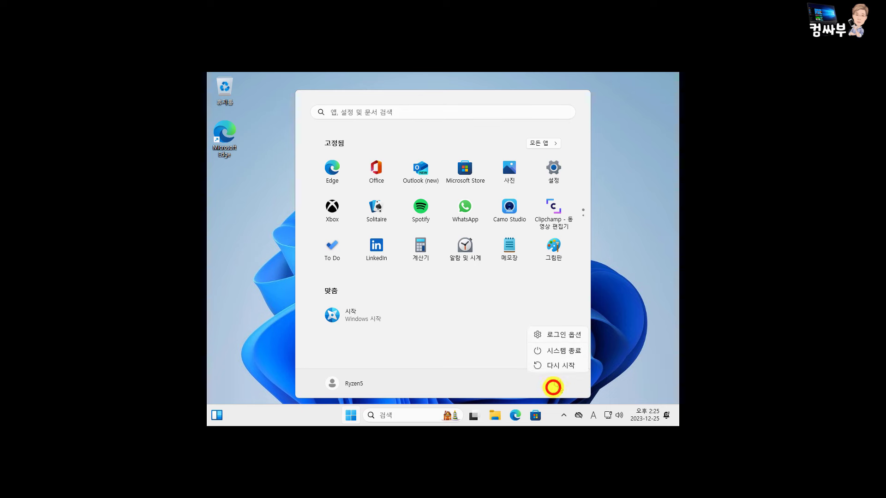
click(560, 365)
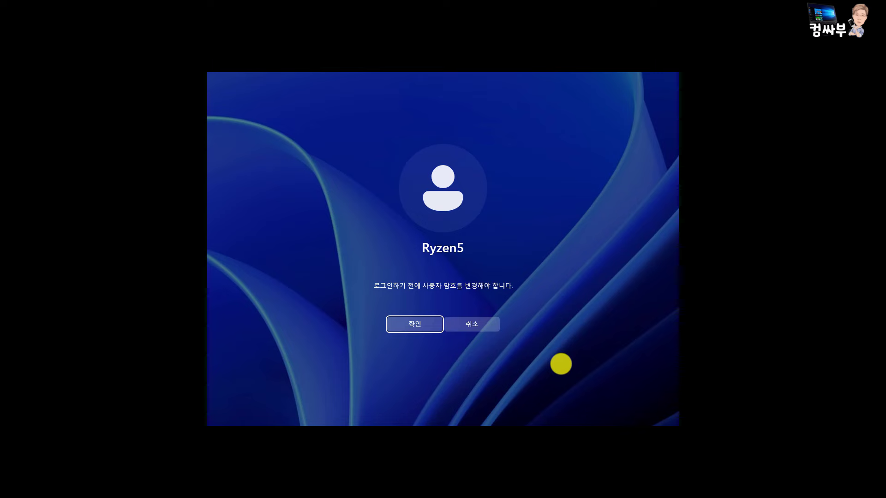
click(428, 321)
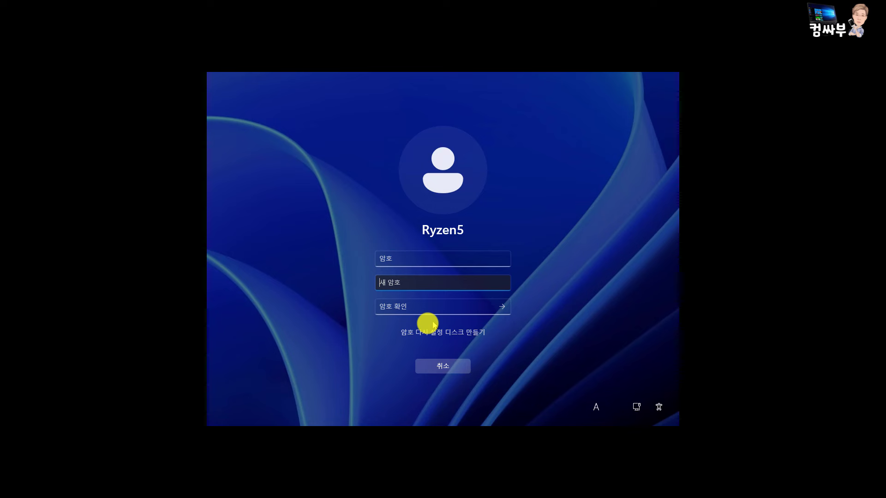
key(Return)
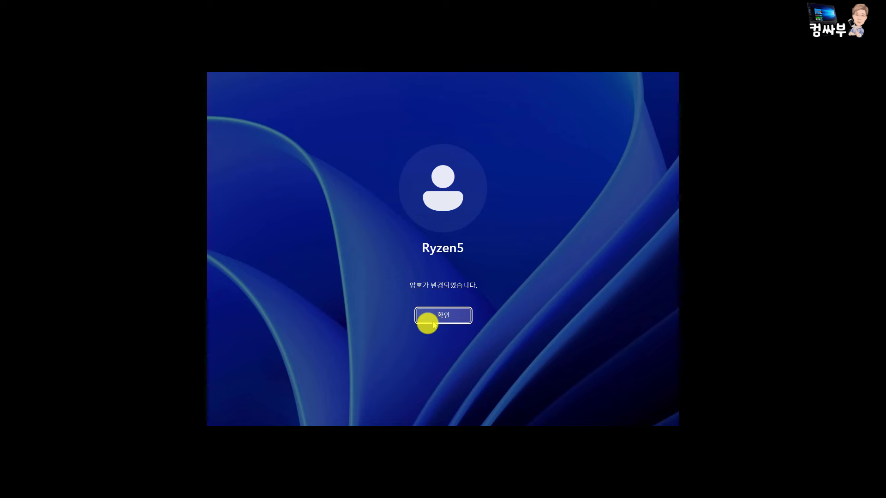
click(421, 320)
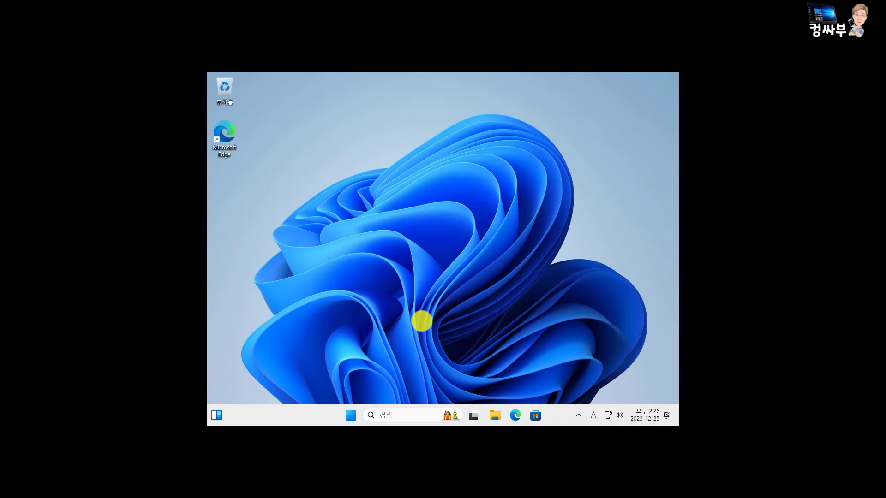
- Search Windows for 프로그램 and open 프로그램 추가/제거 (Add or remove programs)
click(405, 415)
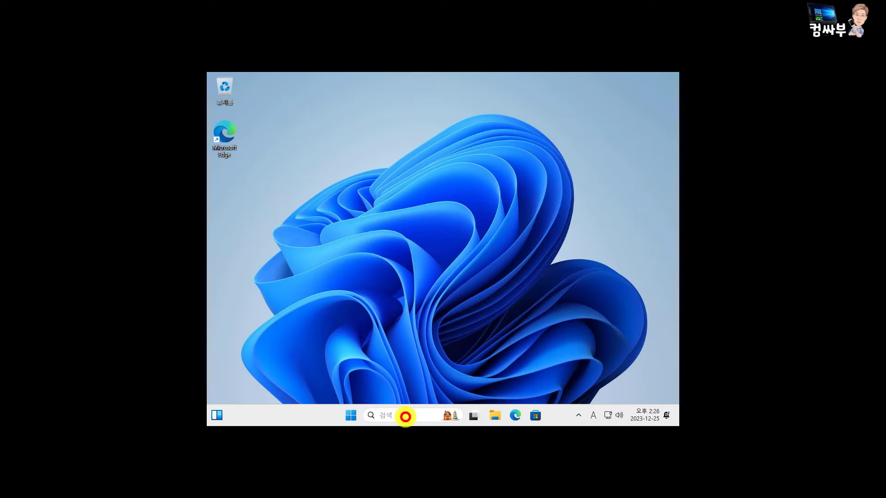
text(프로그램)
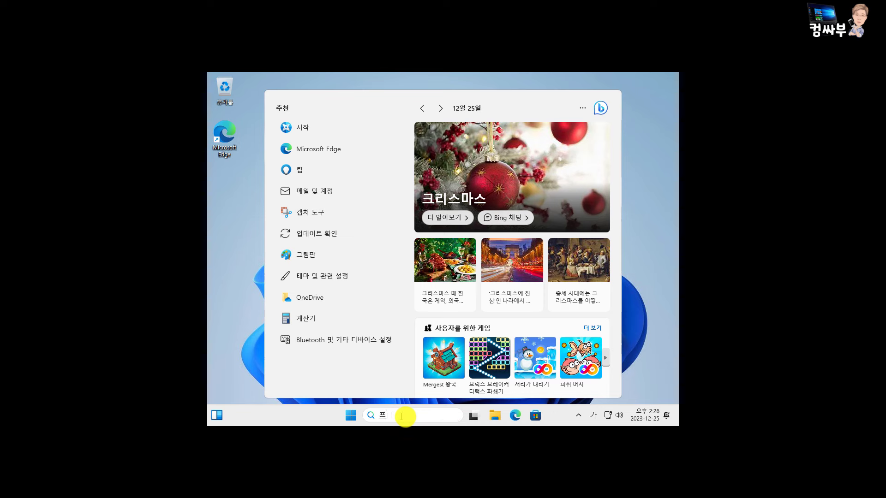
click(343, 156)
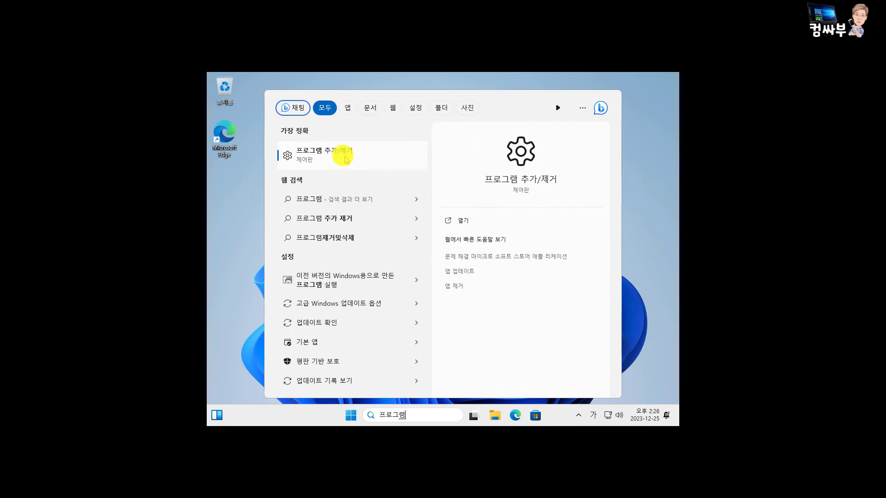
- Find Microsoft OneDrive in the installed apps by searching for one, then uninstall it and allow the app to make changes
click(343, 156)
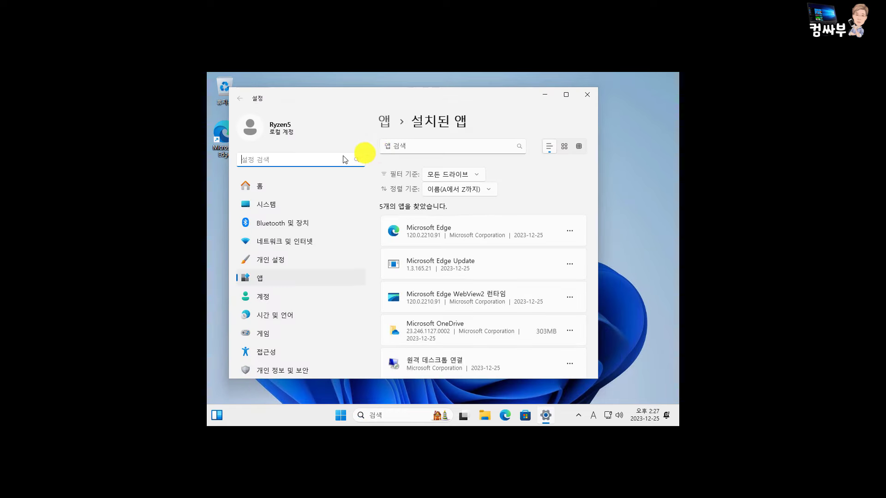
click(425, 146)
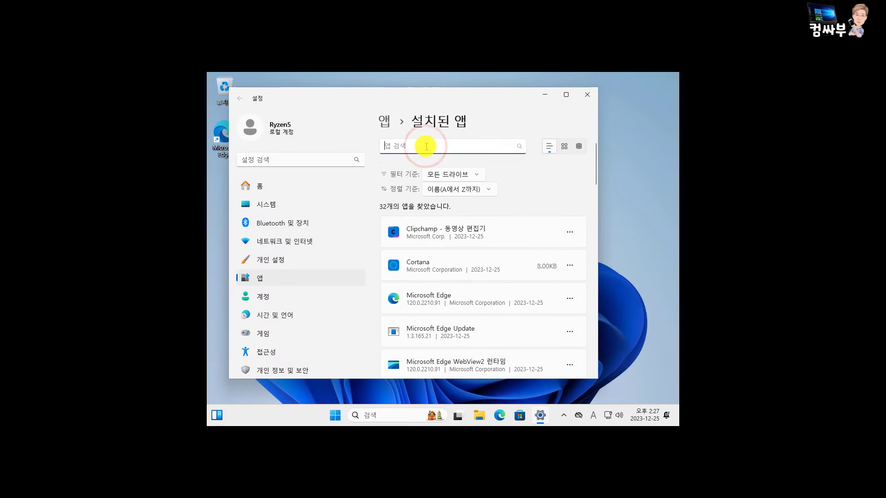
text(one)
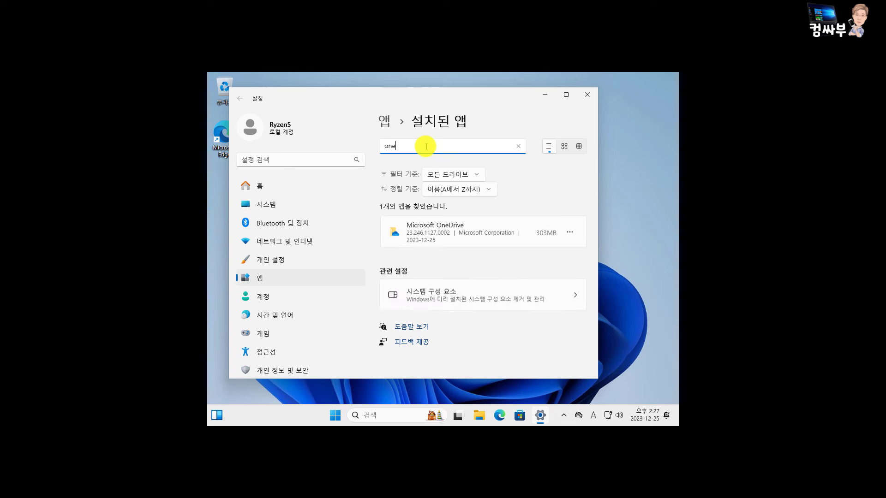
click(569, 232)
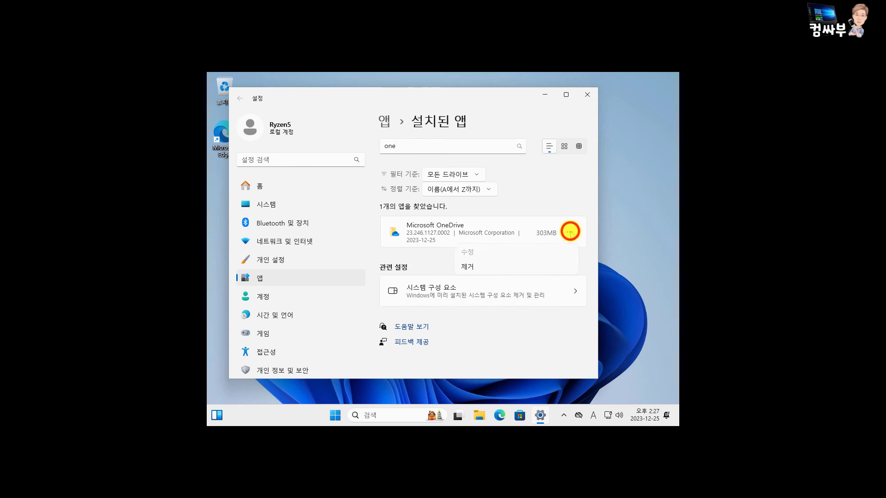
click(467, 266)
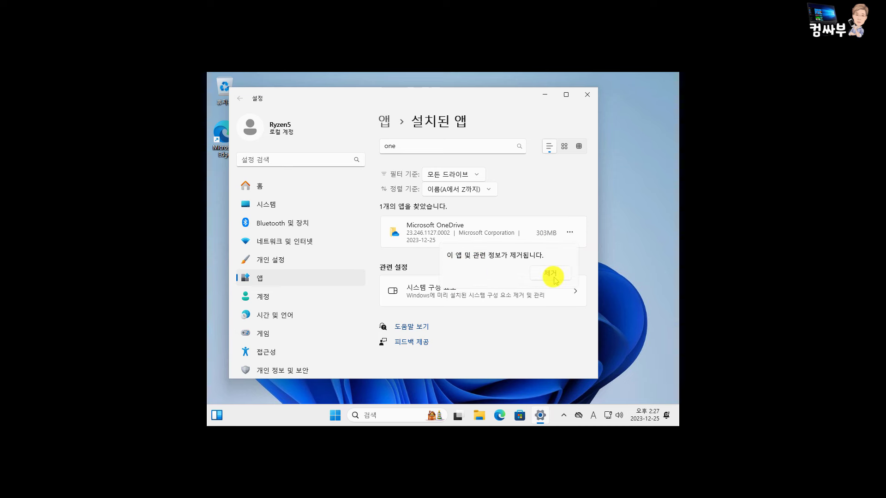
click(554, 279)
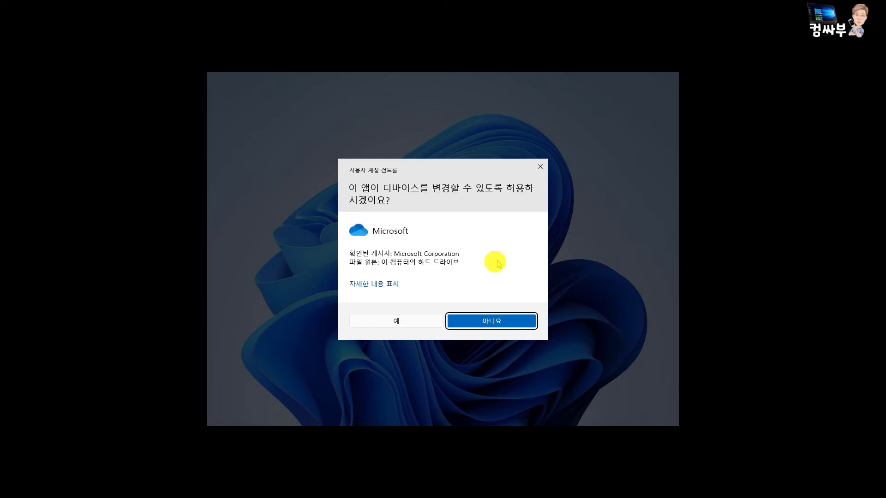
click(419, 326)
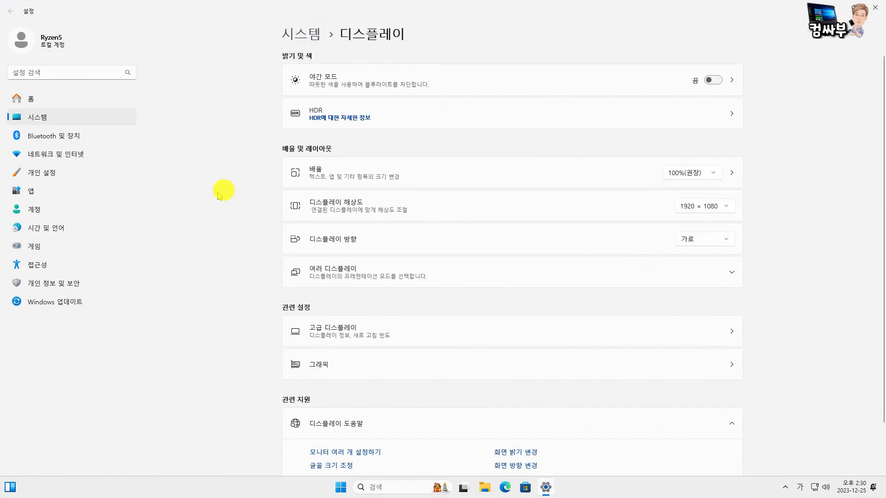
- Search Settings for 정품, open the Windows activation check, and expand the 활성화 상태 (activation state) details
click(65, 72)
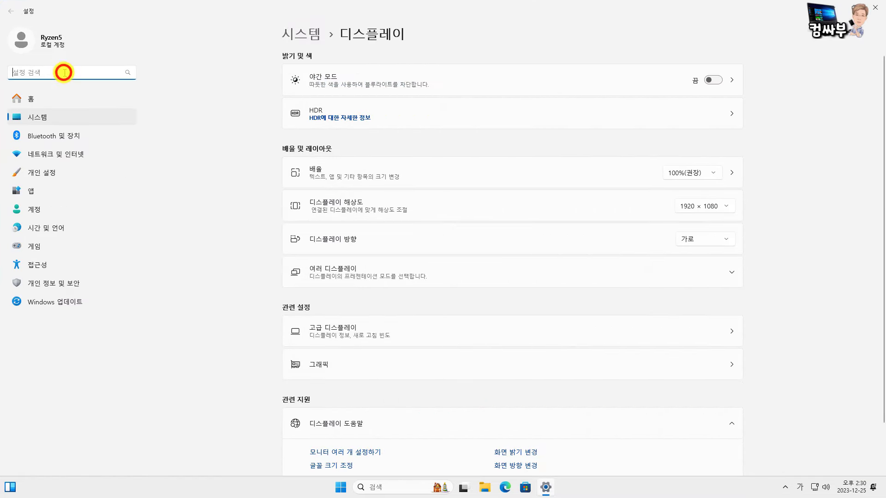
text(정품)
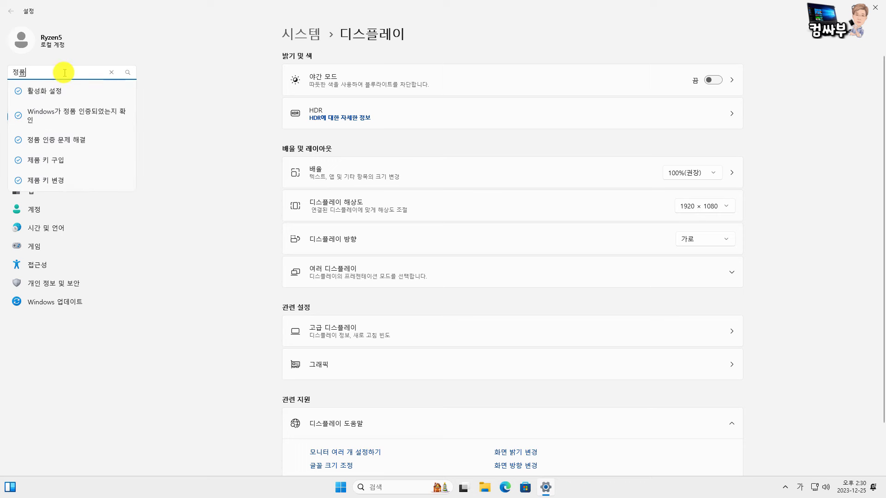
click(66, 114)
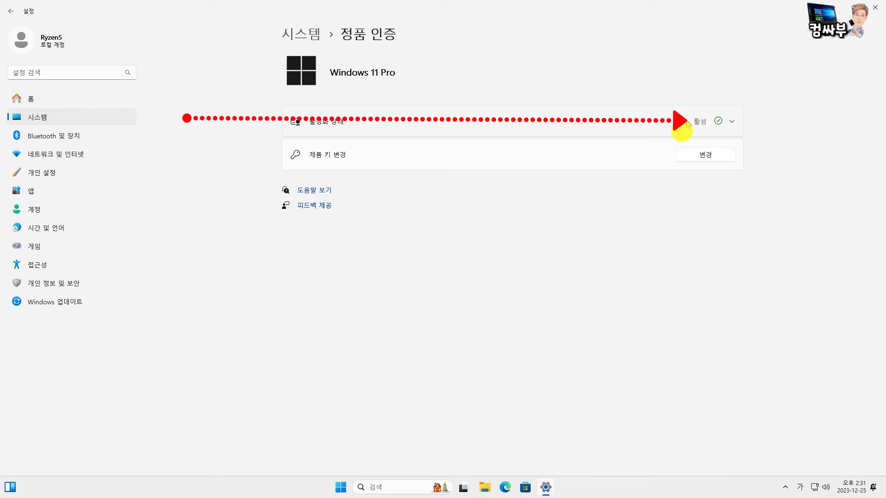
click(731, 123)
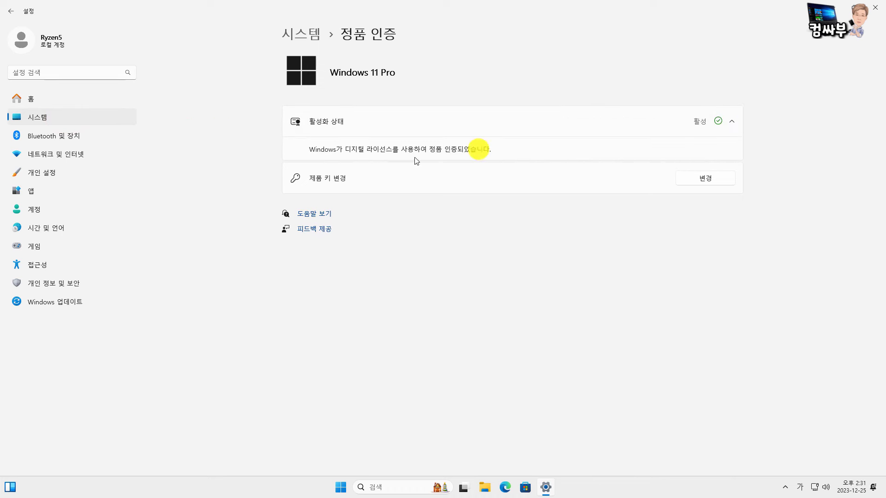